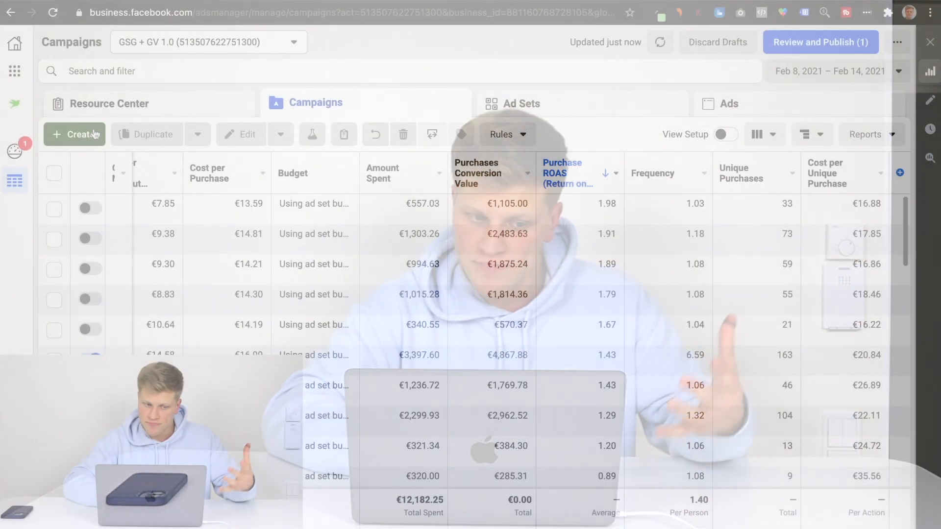
- Create a new auction campaign with Conversions as its objective and continue to its settings
{"action": "left_click", "coordinate": [95, 134]}
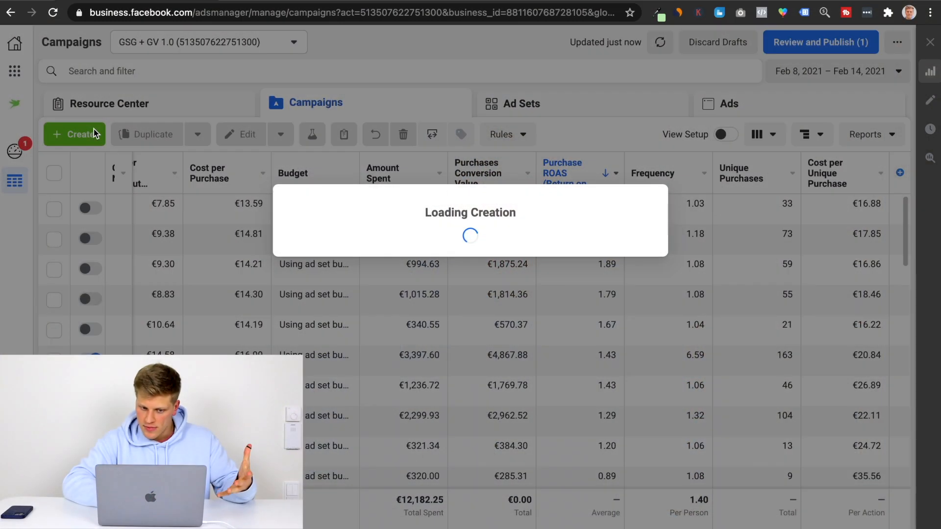
{"action": "left_click", "coordinate": [547, 248]}
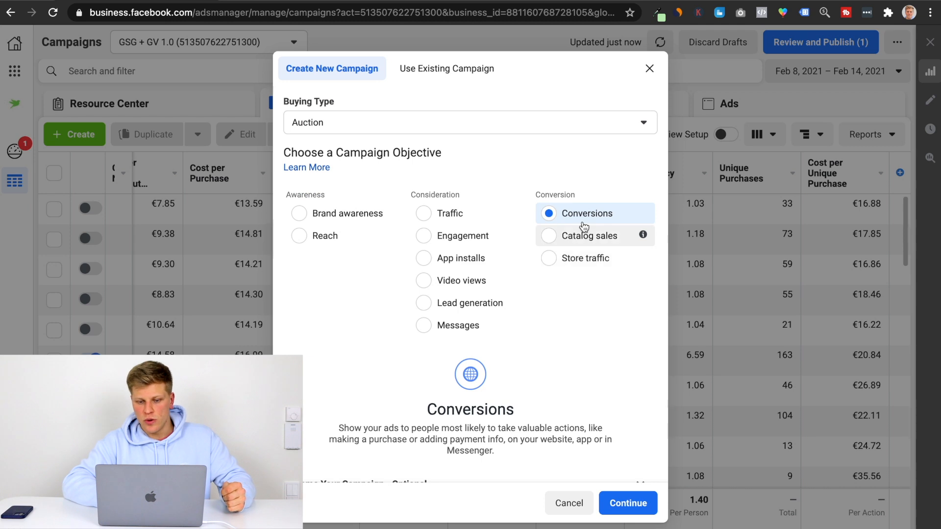
{"action": "left_click_drag", "start_coordinate": [536, 194], "coordinate": [574, 195]}
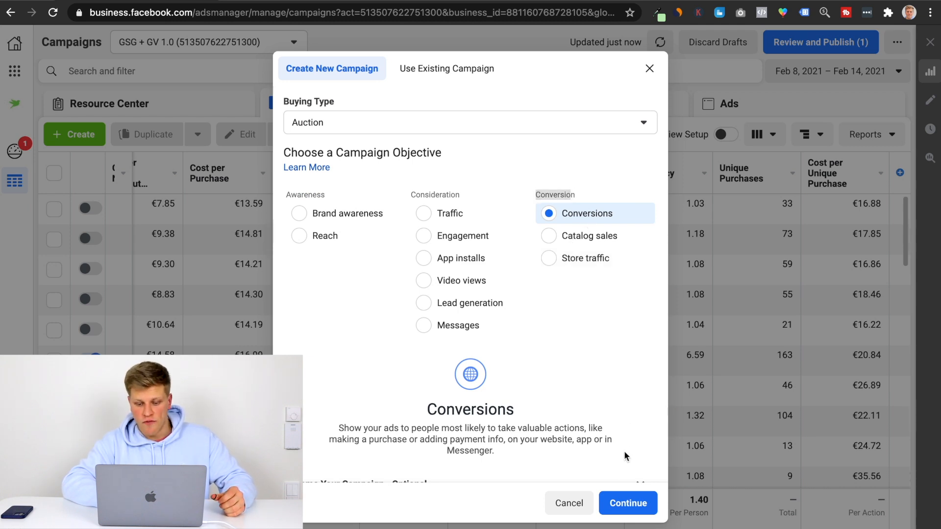
{"action": "left_click", "coordinate": [631, 505]}
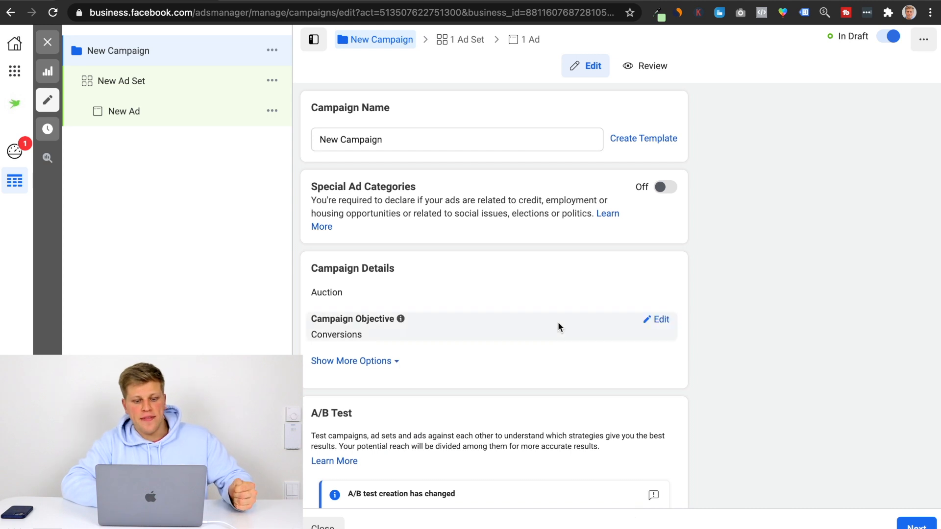
- Name the new campaign "Test yt" and look over its A/B test and budget optimization settings
{"action": "left_click", "coordinate": [466, 140]}
{"action": "key", "text": "super+a"}
{"action": "type", "text": "Test yt"}
{"action": "left_click", "coordinate": [478, 166]}
{"action": "scroll", "coordinate": [478, 166], "scroll_direction": "down", "scroll_amount": 2}
{"action": "scroll", "coordinate": [478, 166], "scroll_direction": "down", "scroll_amount": 2}
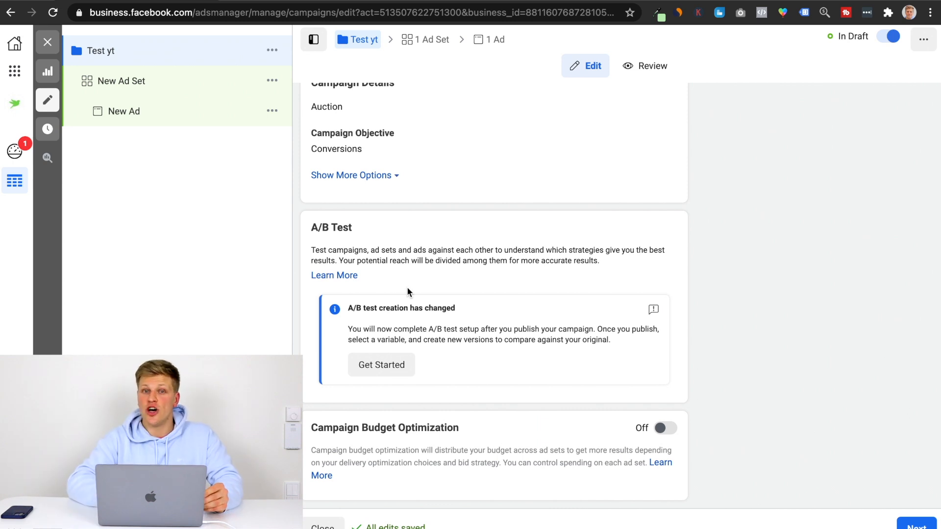
- Open the campaign's new ad set and name it "Yt test"
{"action": "left_click", "coordinate": [194, 90]}
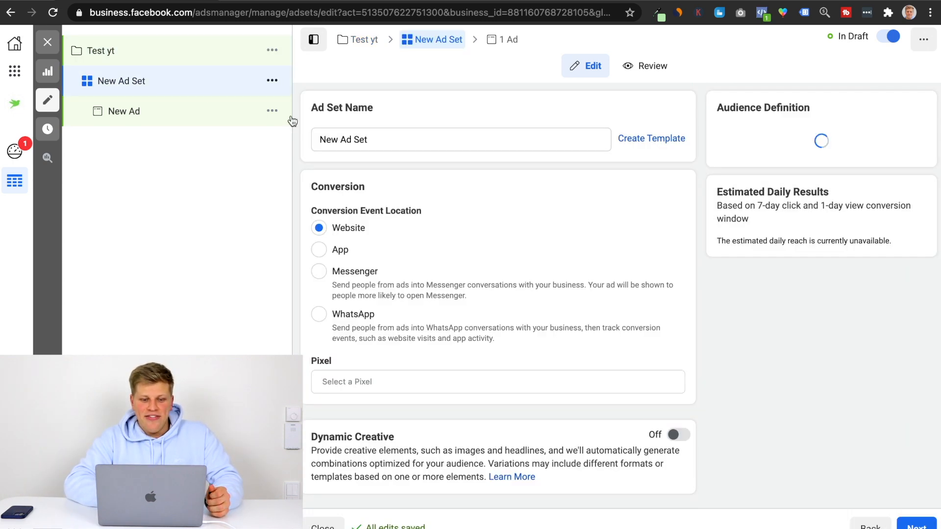
{"action": "triple_click", "coordinate": [455, 149]}
{"action": "type", "text": "Yt test"}
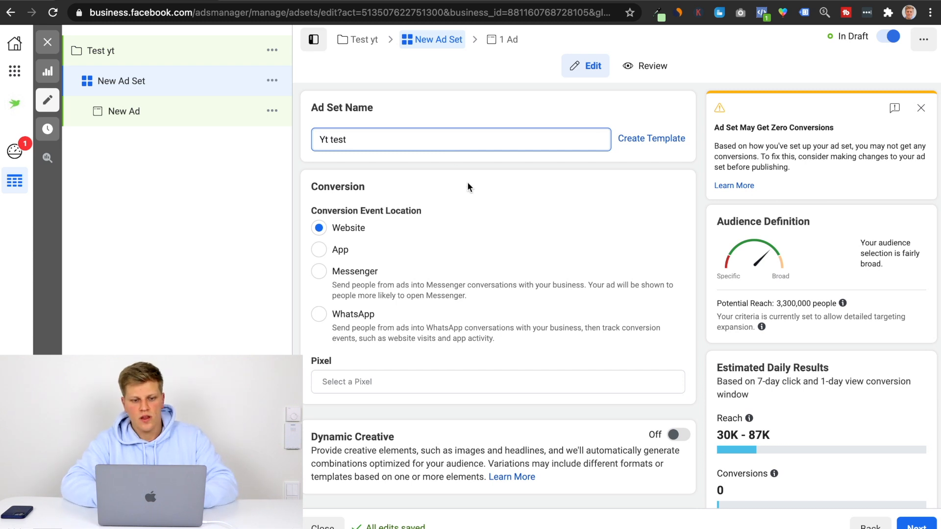
- Set the ad set's conversion tracking to the BF pixel with Purchase as the conversion event
{"action": "scroll", "coordinate": [466, 186], "scroll_direction": "down", "scroll_amount": 3}
{"action": "left_click", "coordinate": [401, 308]}
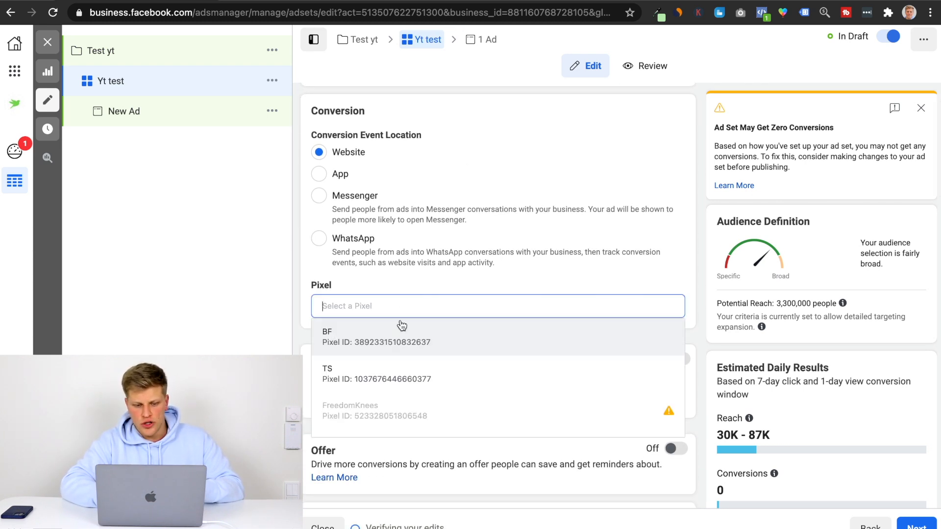
{"action": "left_click", "coordinate": [399, 326]}
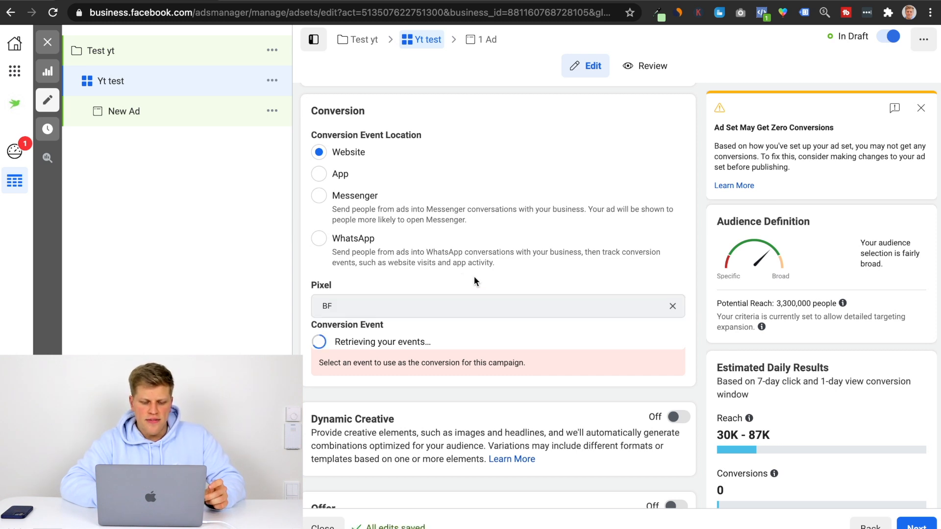
{"action": "scroll", "coordinate": [474, 277], "scroll_direction": "down", "scroll_amount": 3}
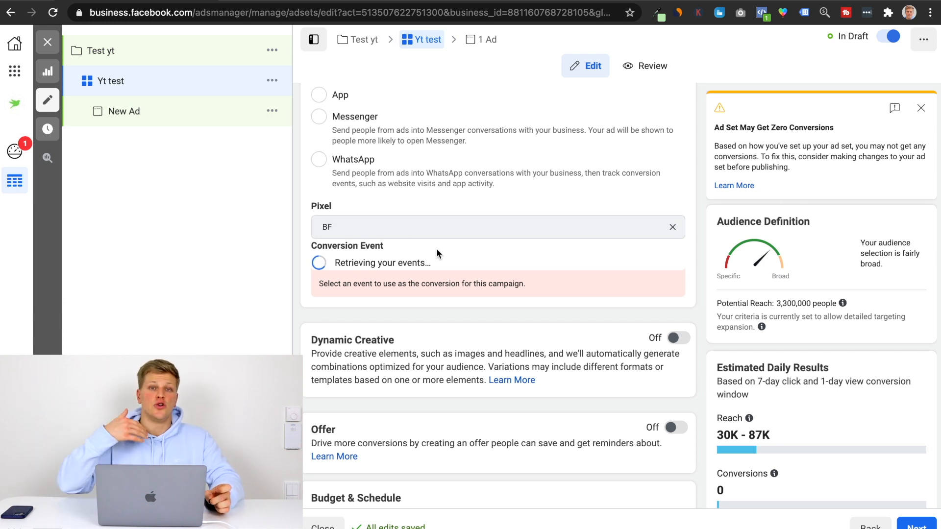
{"action": "left_click", "coordinate": [437, 265]}
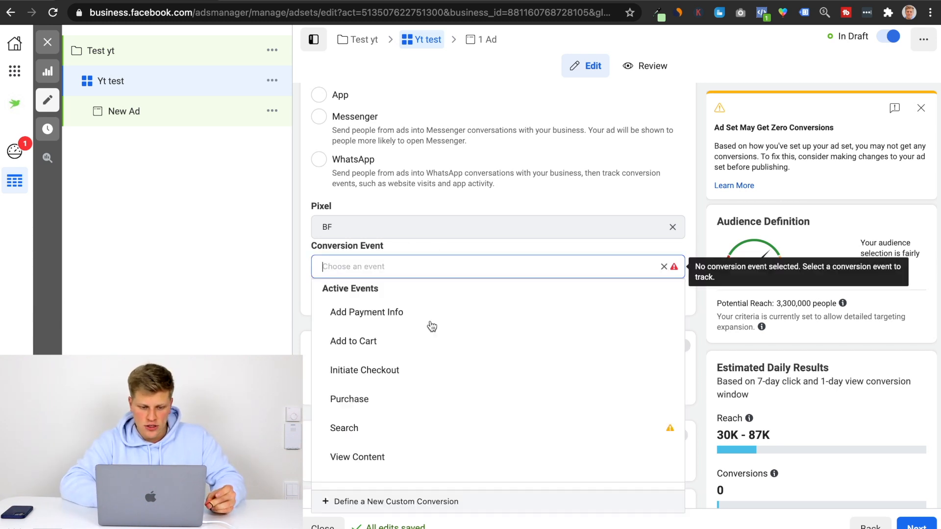
{"action": "left_click", "coordinate": [420, 403]}
- Set the ad set's daily budget to €50
{"action": "scroll", "coordinate": [548, 204], "scroll_direction": "down", "scroll_amount": 3}
{"action": "scroll", "coordinate": [549, 205], "scroll_direction": "down", "scroll_amount": 5}
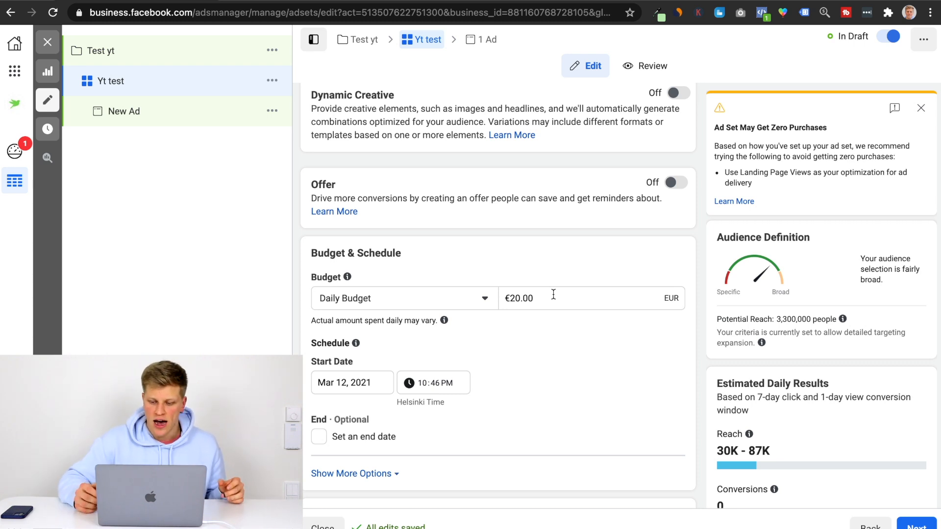
{"action": "left_click", "coordinate": [553, 294]}
{"action": "key", "text": "BackSpace"}
{"action": "key", "text": "BackSpace"}
{"action": "key", "text": "BackSpace"}
{"action": "key", "text": "BackSpace"}
{"action": "key", "text": "BackSpace"}
{"action": "type", "text": "50"}
{"action": "left_click", "coordinate": [587, 254]}
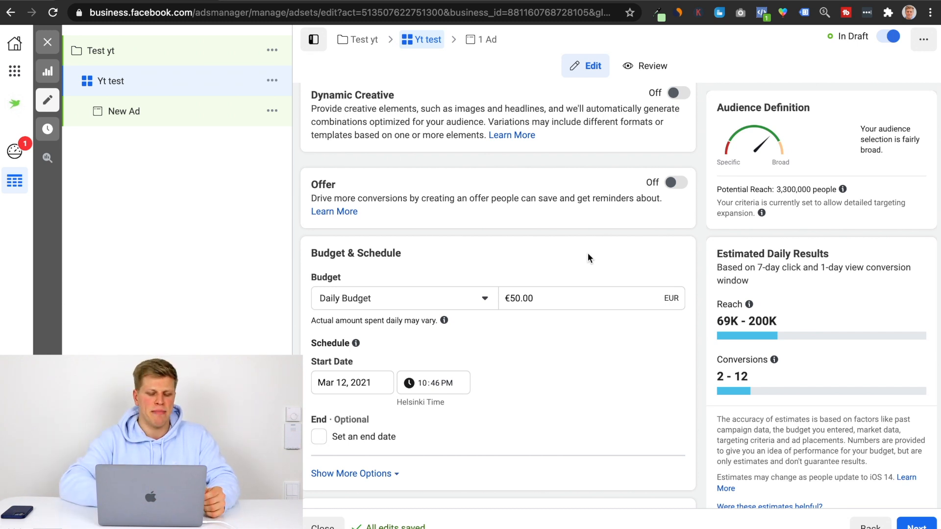
- Check the schedule settings and change the audience location to Worldwide
{"action": "scroll", "coordinate": [587, 254], "scroll_direction": "down", "scroll_amount": 5}
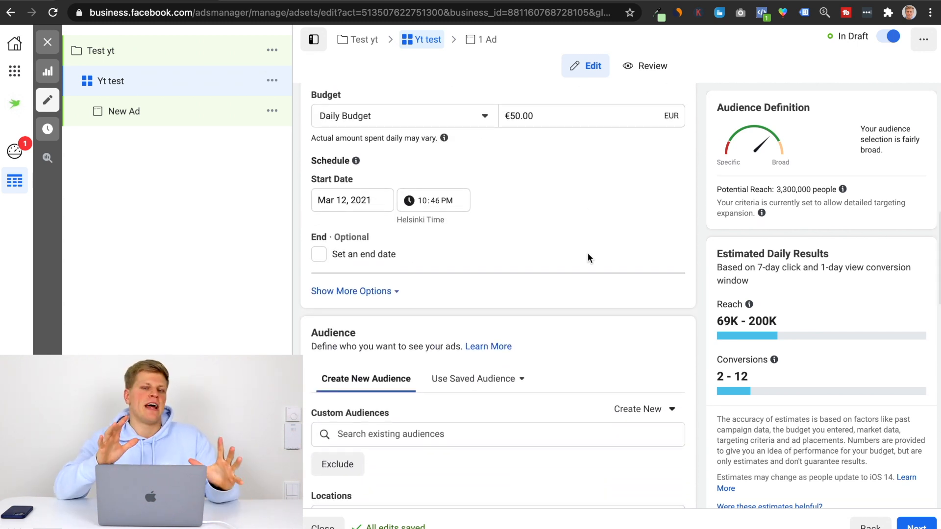
{"action": "scroll", "coordinate": [587, 253], "scroll_direction": "down", "scroll_amount": 1}
{"action": "scroll", "coordinate": [587, 253], "scroll_direction": "up", "scroll_amount": 2}
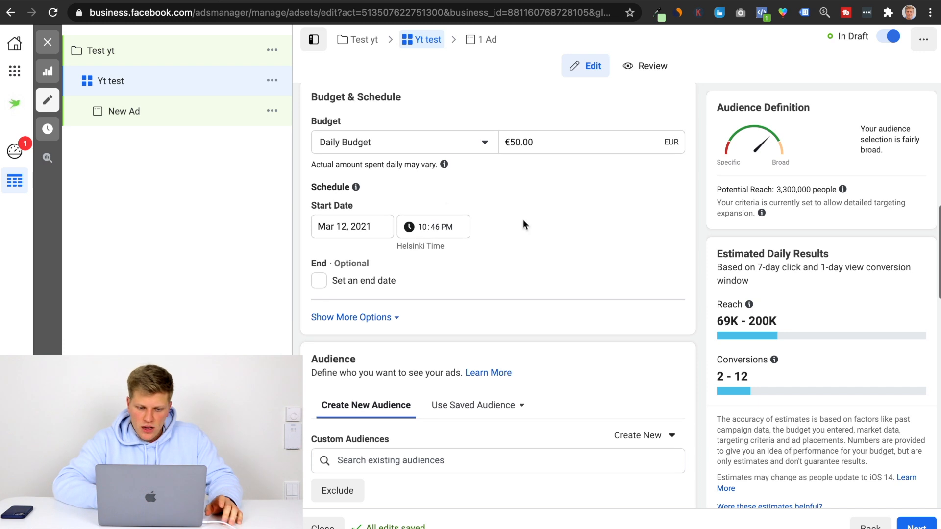
{"action": "mouse_move", "coordinate": [356, 187]}
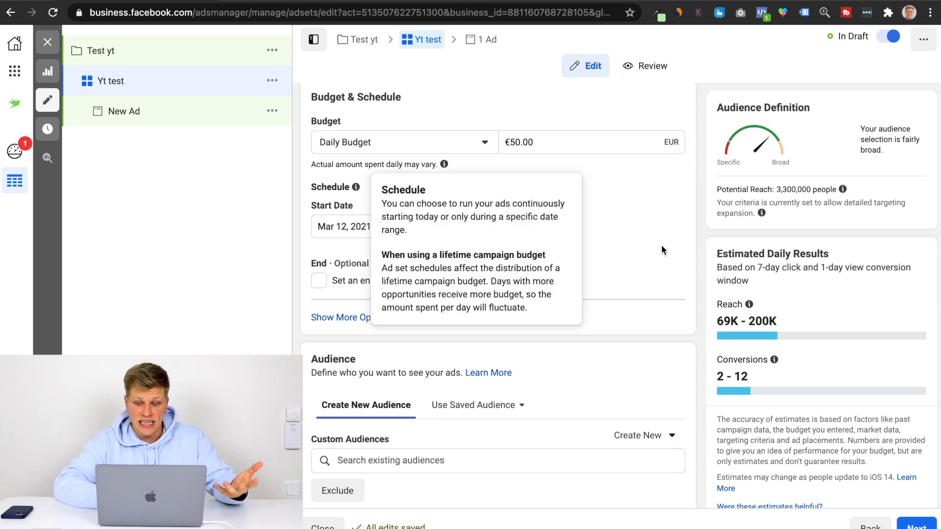
{"action": "scroll", "coordinate": [630, 261], "scroll_direction": "down", "scroll_amount": 3}
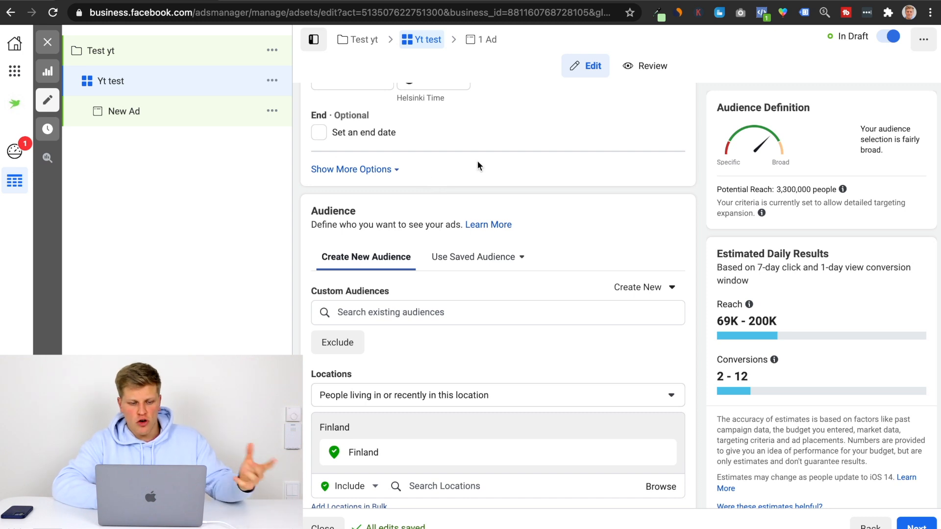
{"action": "scroll", "coordinate": [478, 161], "scroll_direction": "down", "scroll_amount": 2}
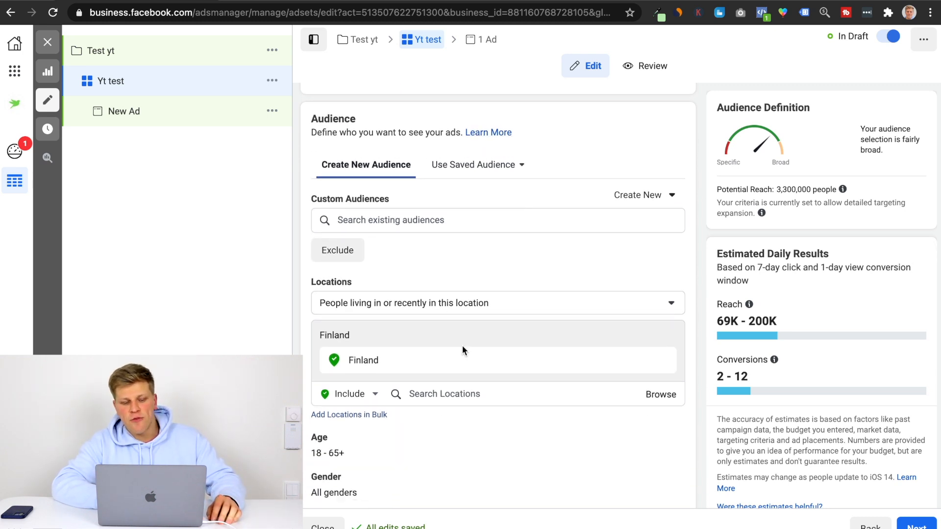
{"action": "scroll", "coordinate": [462, 351], "scroll_direction": "down", "scroll_amount": 1}
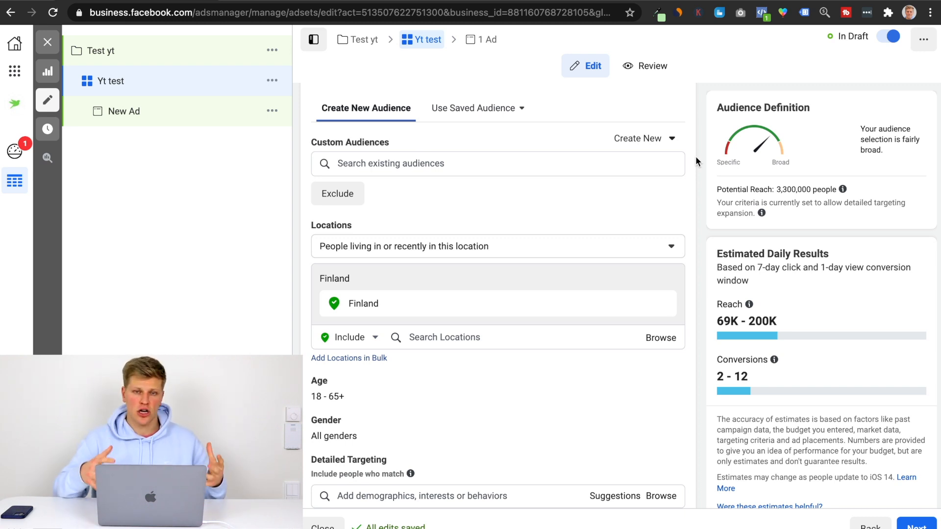
{"action": "scroll", "coordinate": [696, 155], "scroll_direction": "down", "scroll_amount": 1}
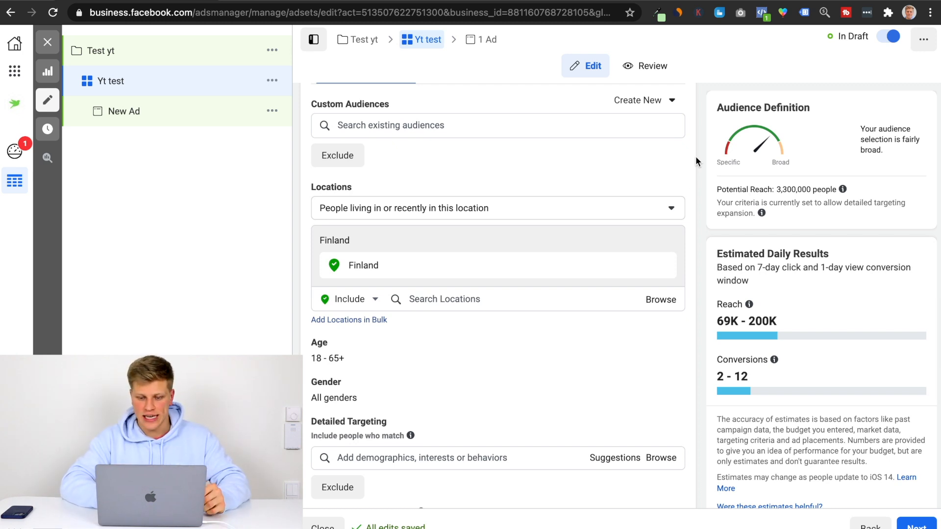
{"action": "left_click", "coordinate": [514, 299]}
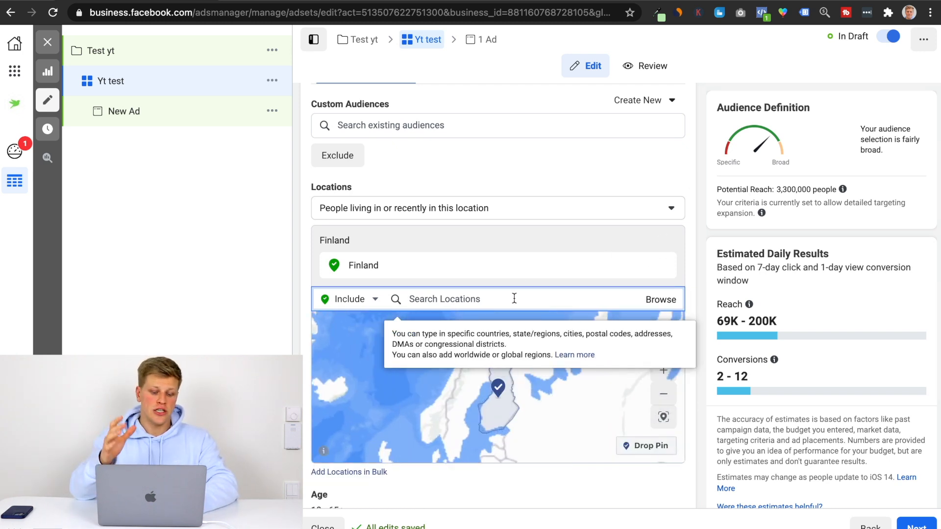
{"action": "type", "text": "worldwide"}
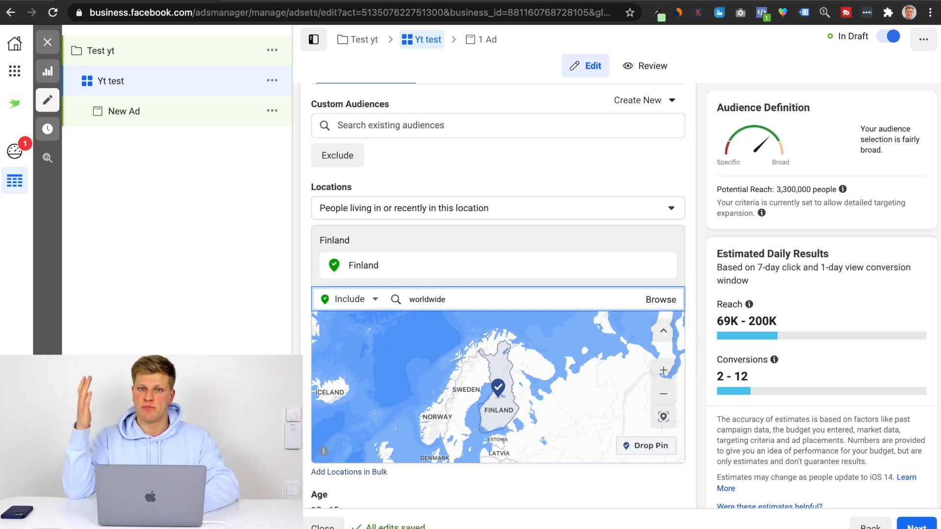
{"action": "left_click", "coordinate": [512, 327]}
{"action": "left_click", "coordinate": [693, 261]}
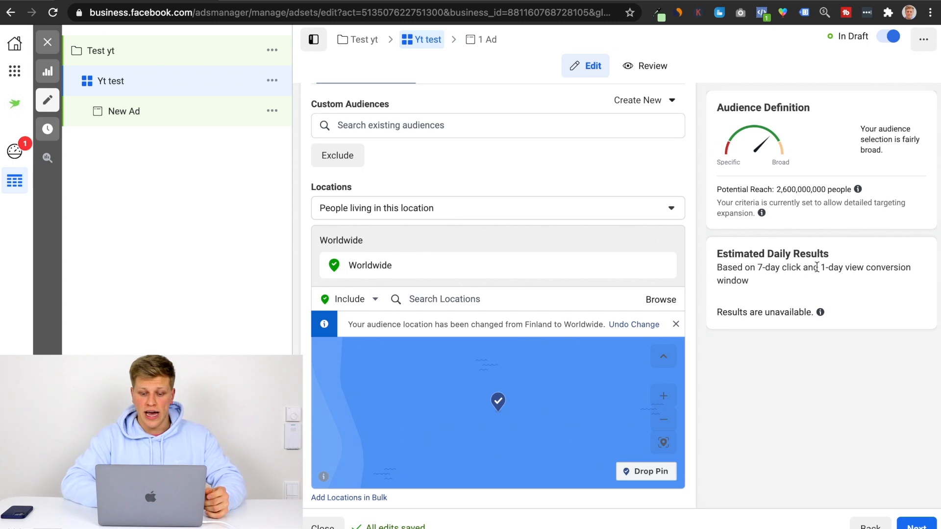
- Add the relationship status "In a relationship" to the audience's detailed targeting
{"action": "scroll", "coordinate": [716, 330], "scroll_direction": "down", "scroll_amount": 5}
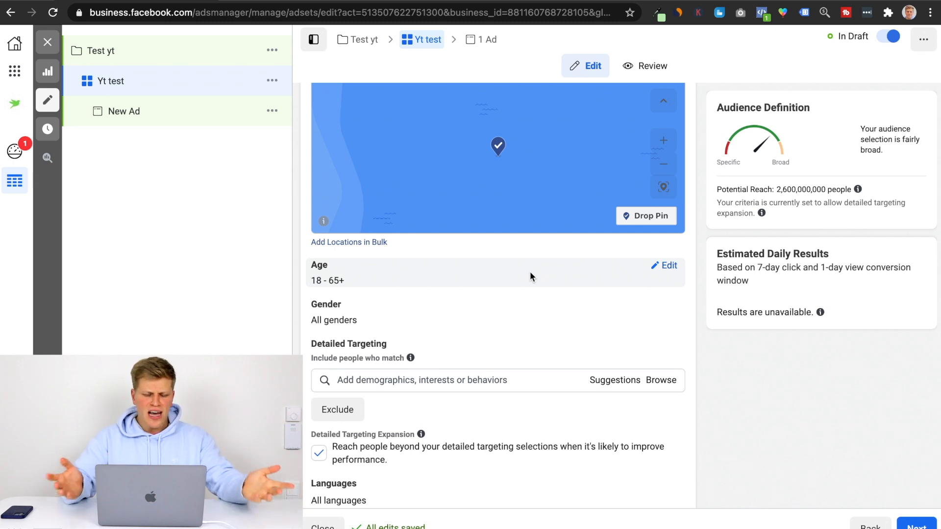
{"action": "scroll", "coordinate": [530, 277], "scroll_direction": "down", "scroll_amount": 2}
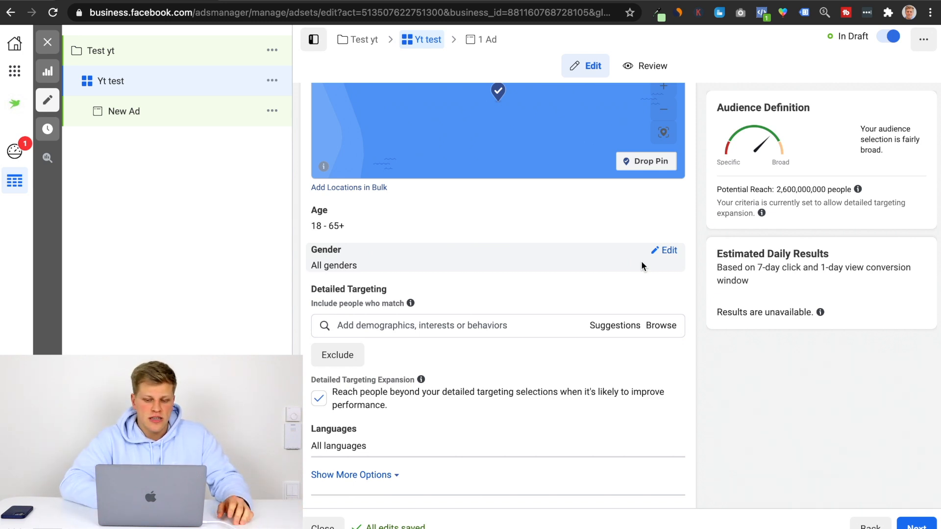
{"action": "scroll", "coordinate": [641, 260], "scroll_direction": "down", "scroll_amount": 3}
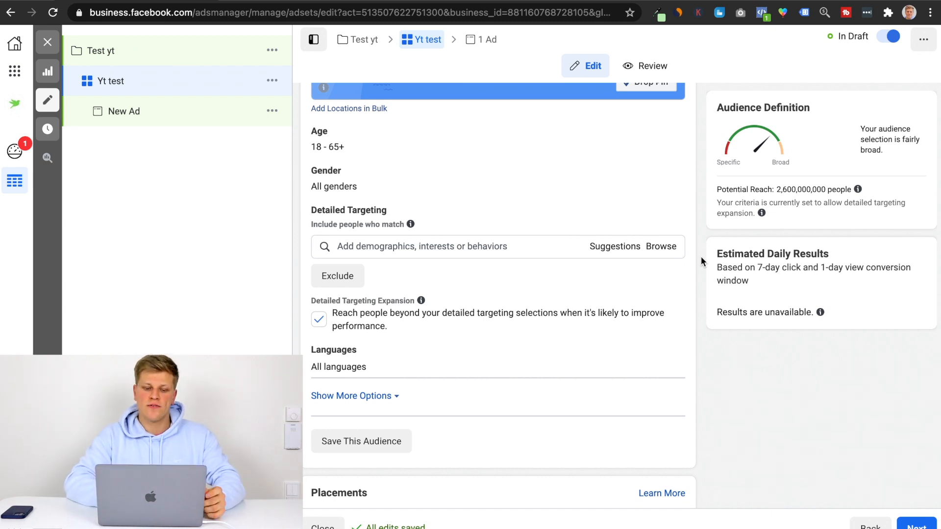
{"action": "left_click", "coordinate": [466, 242]}
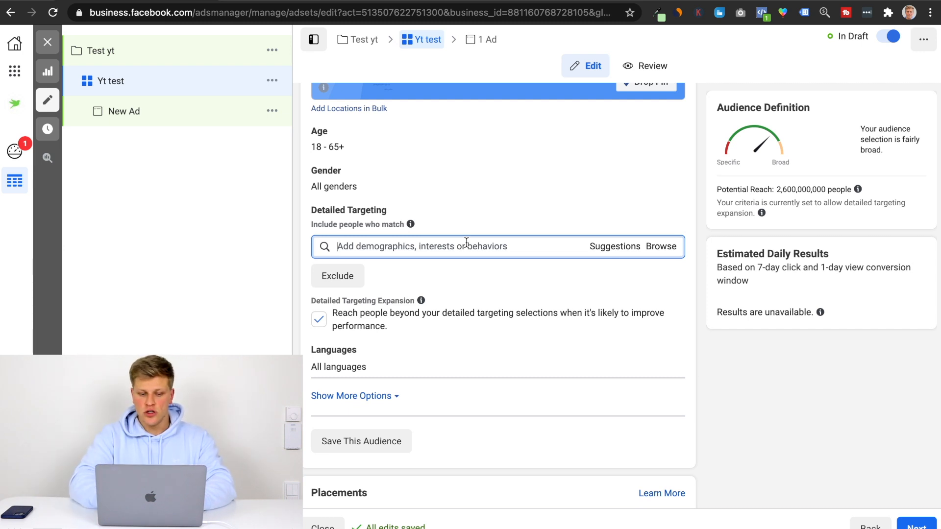
{"action": "type", "text": "in a "}
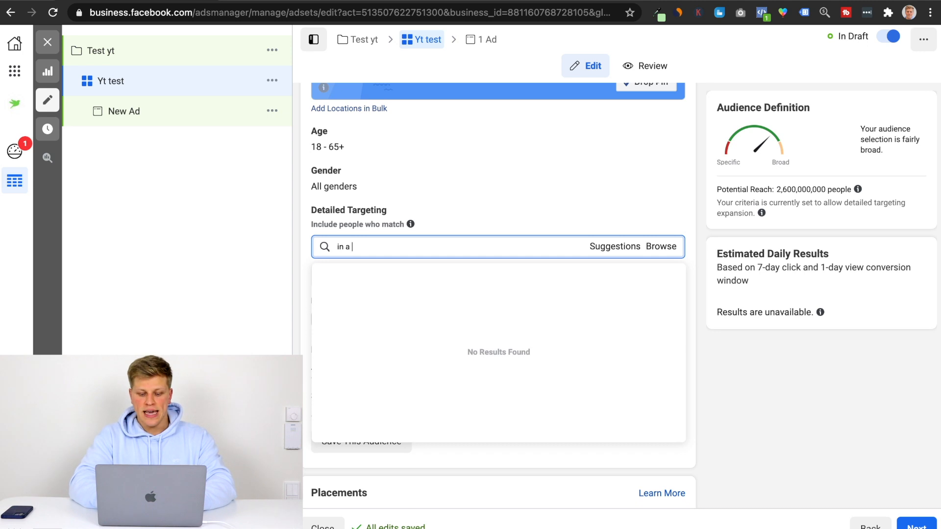
{"action": "type", "text": "relationhsip"}
{"action": "key", "text": "BackSpace"}
{"action": "key", "text": "BackSpace"}
{"action": "key", "text": "BackSpace"}
{"action": "key", "text": "BackSpace"}
{"action": "key", "text": "BackSpace"}
{"action": "key", "text": "BackSpace"}
{"action": "type", "text": "onship"}
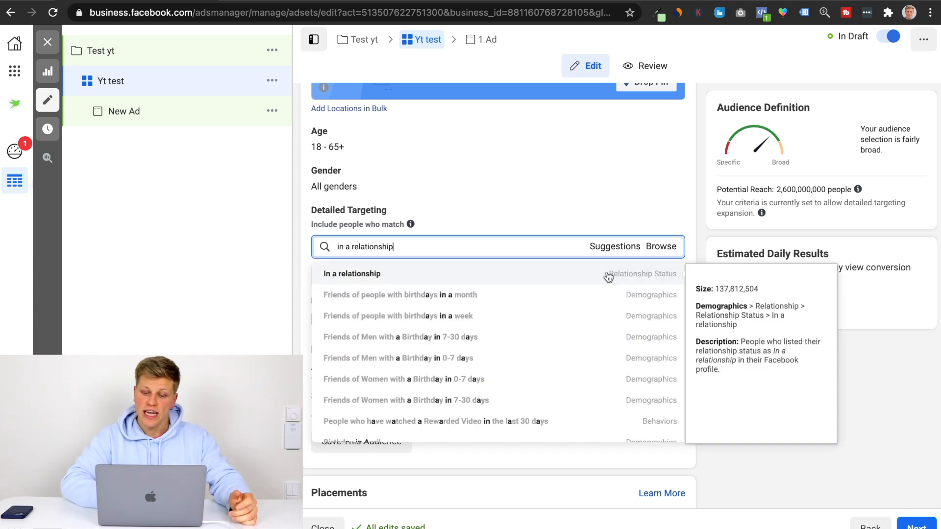
{"action": "left_click", "coordinate": [609, 273]}
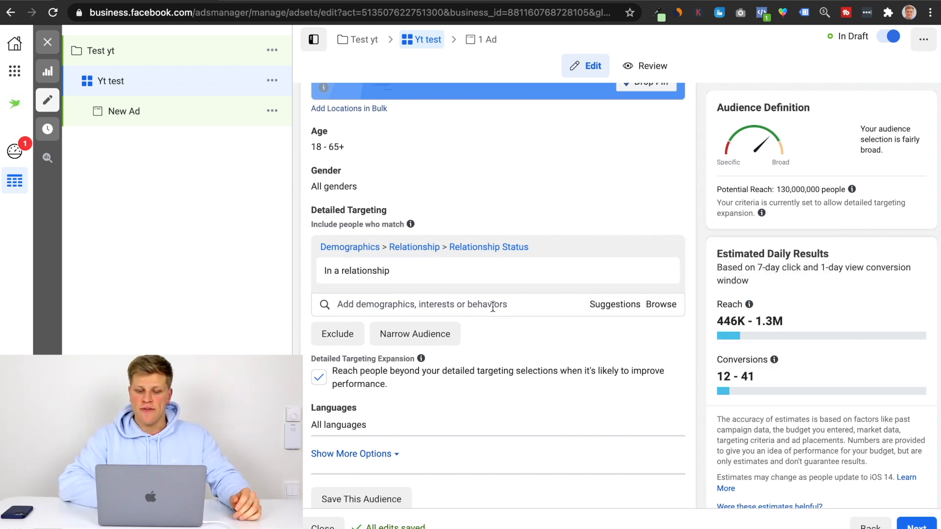
- Add the Mother's Day interest to the detailed targeting and remove "In a relationship"
{"action": "left_click", "coordinate": [530, 304]}
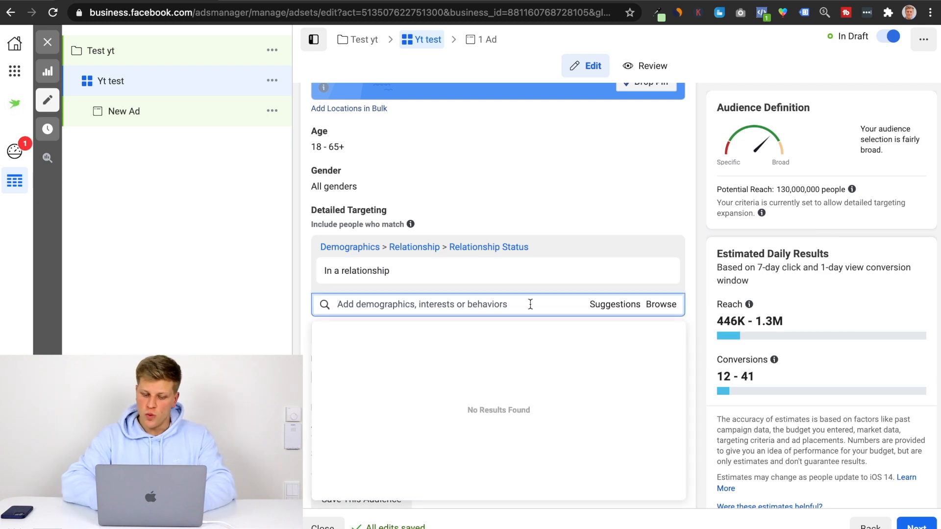
{"action": "type", "text": "mother's day"}
{"action": "left_click", "coordinate": [532, 330]}
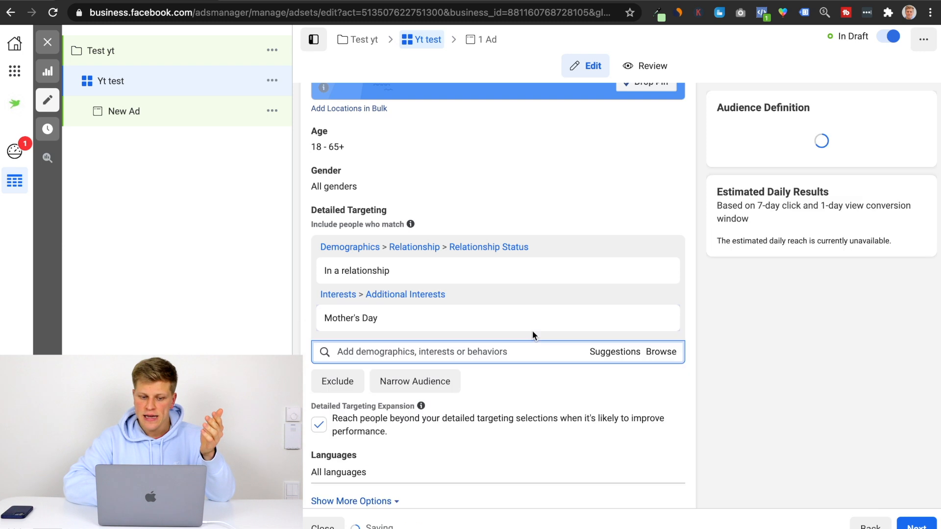
{"action": "left_click", "coordinate": [660, 271]}
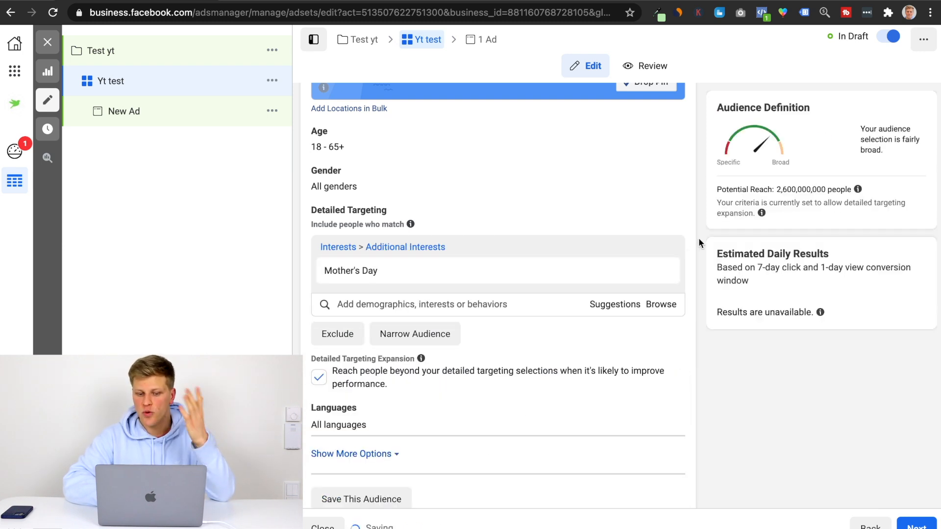
- Add the Father's Day interest to the audience's detailed targeting
{"action": "left_click", "coordinate": [441, 303]}
{"action": "type", "text": "father's day"}
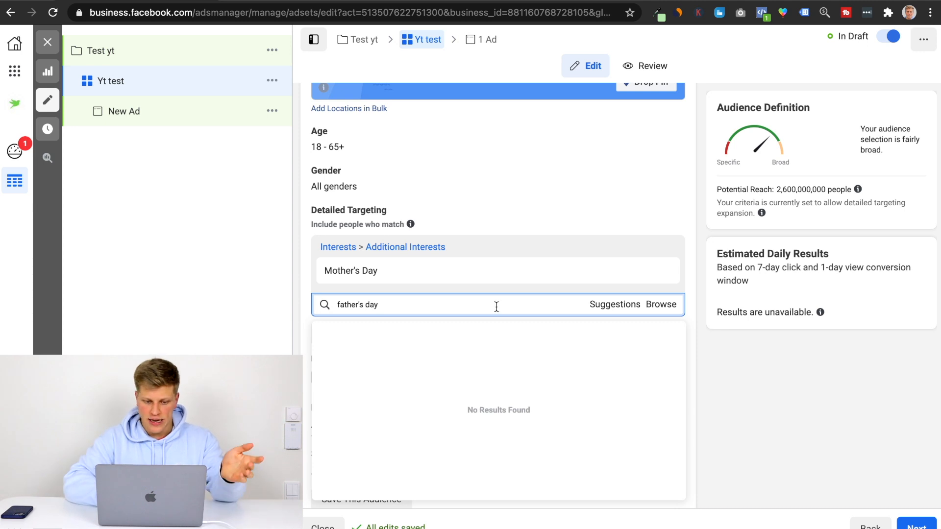
{"action": "left_click", "coordinate": [489, 325]}
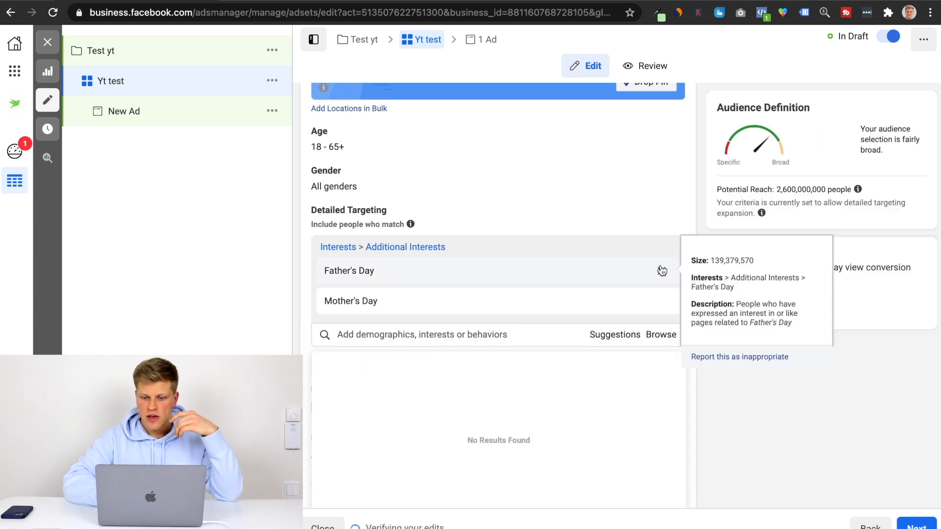
- Remove the Father's Day interest from the detailed targeting and browse the suggested targeting options
{"action": "left_click", "coordinate": [662, 271]}
{"action": "left_click", "coordinate": [612, 305]}
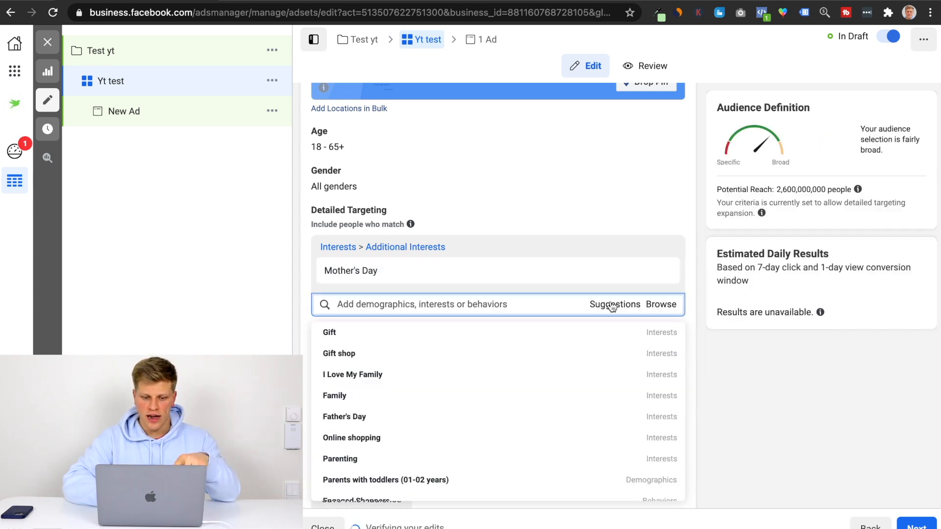
{"action": "scroll", "coordinate": [609, 327], "scroll_direction": "down", "scroll_amount": 3}
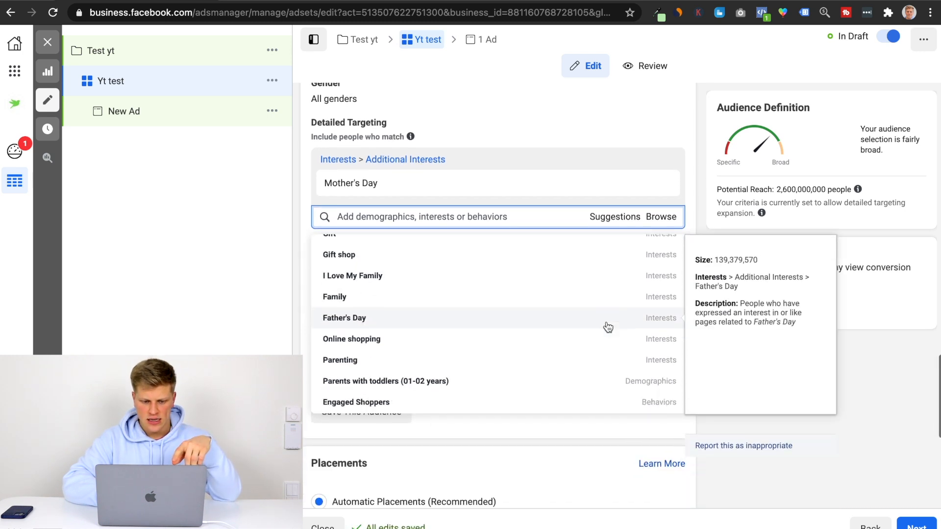
{"action": "scroll", "coordinate": [608, 328], "scroll_direction": "down", "scroll_amount": 8}
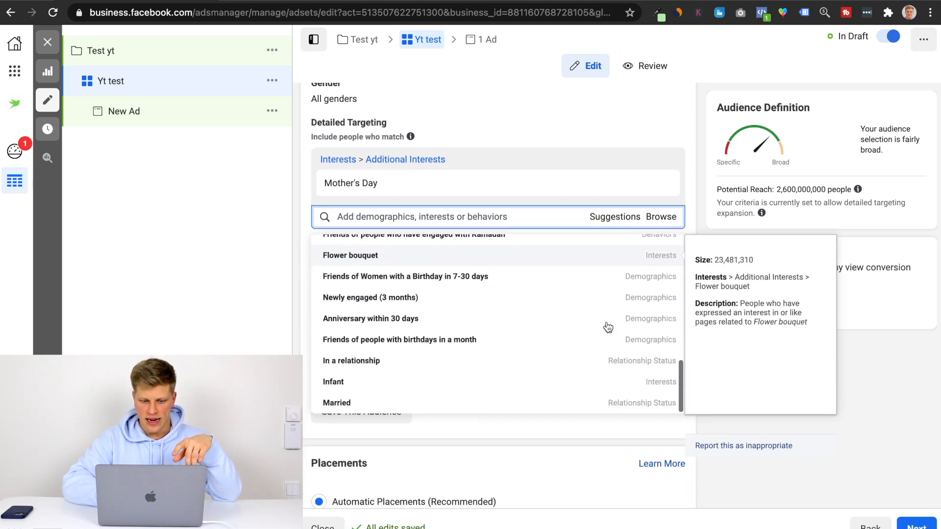
{"action": "left_click", "coordinate": [706, 196]}
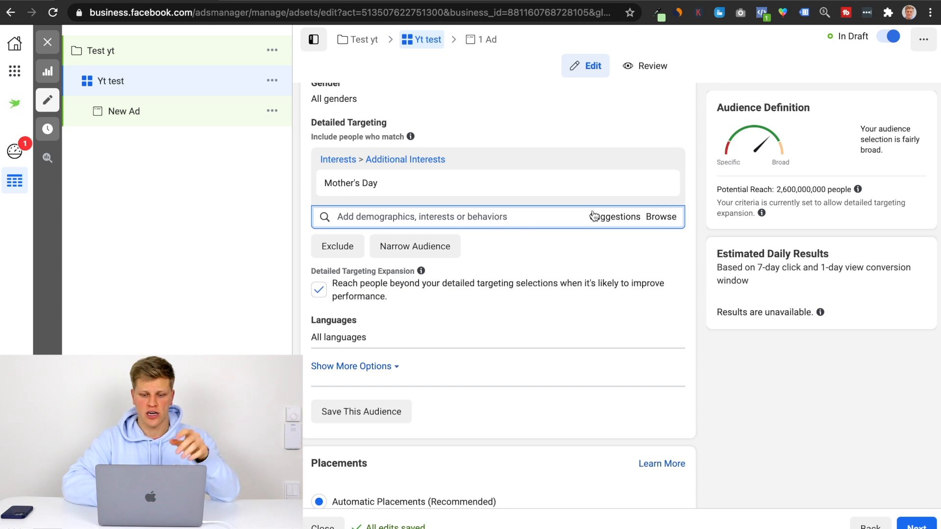
- Add the Father's Day interest to the detailed targeting and remove Mother's Day
{"action": "left_click", "coordinate": [435, 217]}
{"action": "type", "text": "father's day"}
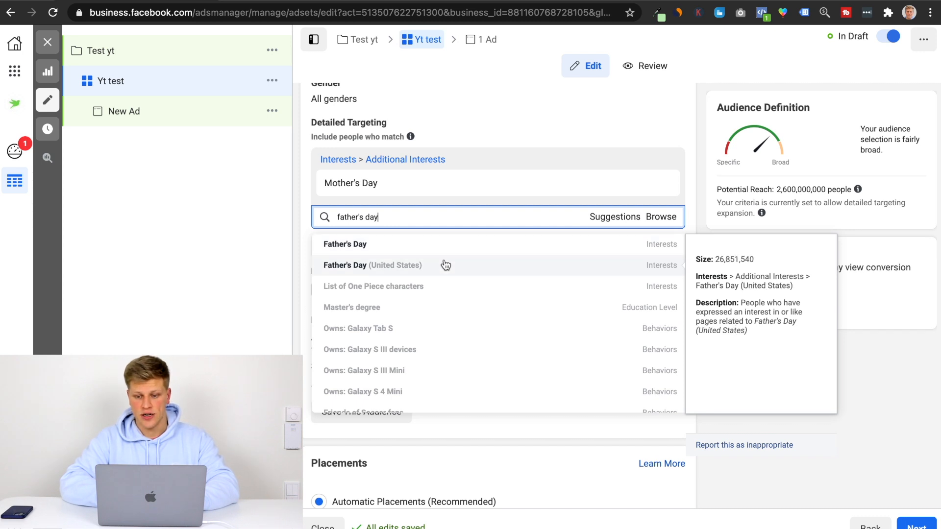
{"action": "left_click", "coordinate": [448, 243]}
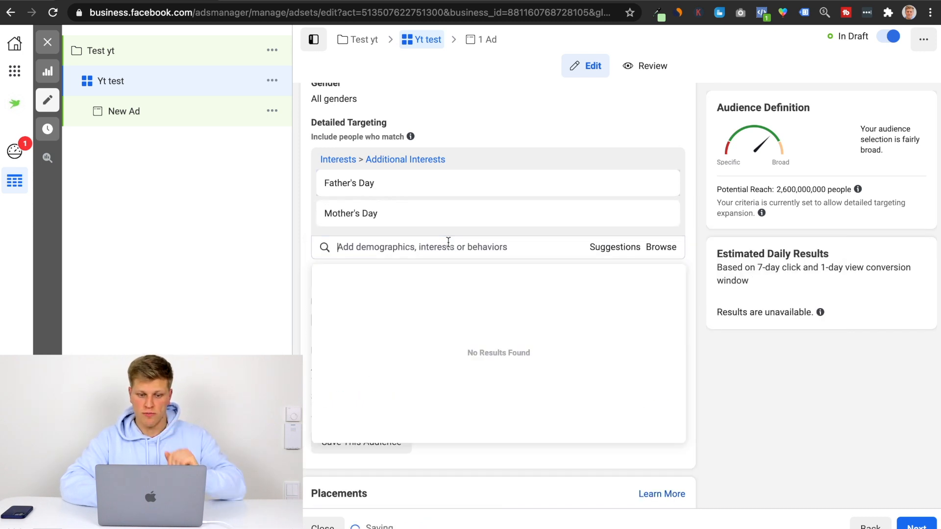
{"action": "mouse_move", "coordinate": [622, 207]}
{"action": "left_click", "coordinate": [660, 215]}
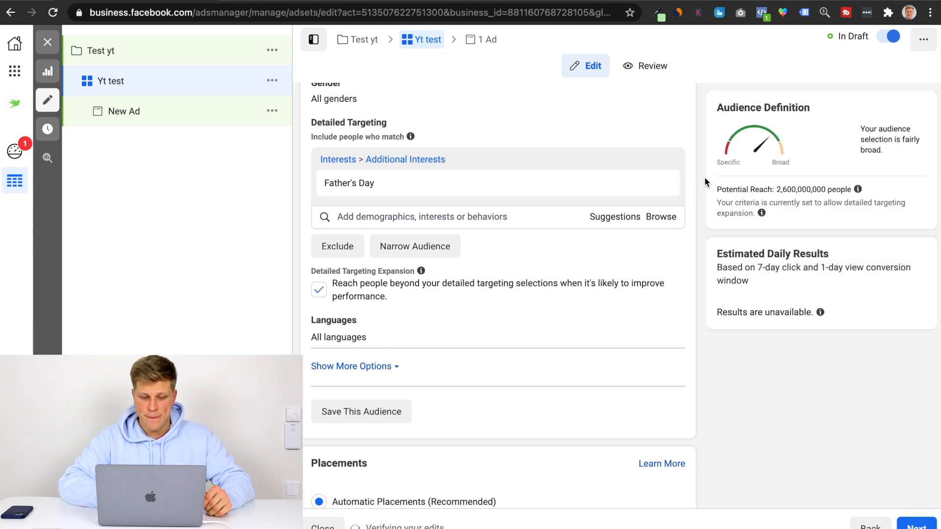
- Search the detailed targeting for "christmas" and "gift", clearing the search without adding an interest
{"action": "left_click", "coordinate": [484, 214]}
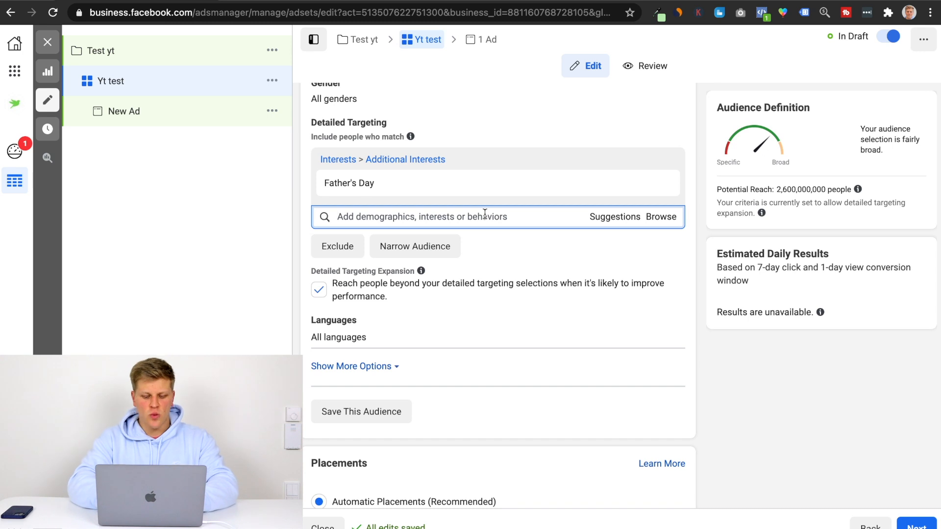
{"action": "type", "text": "christmas"}
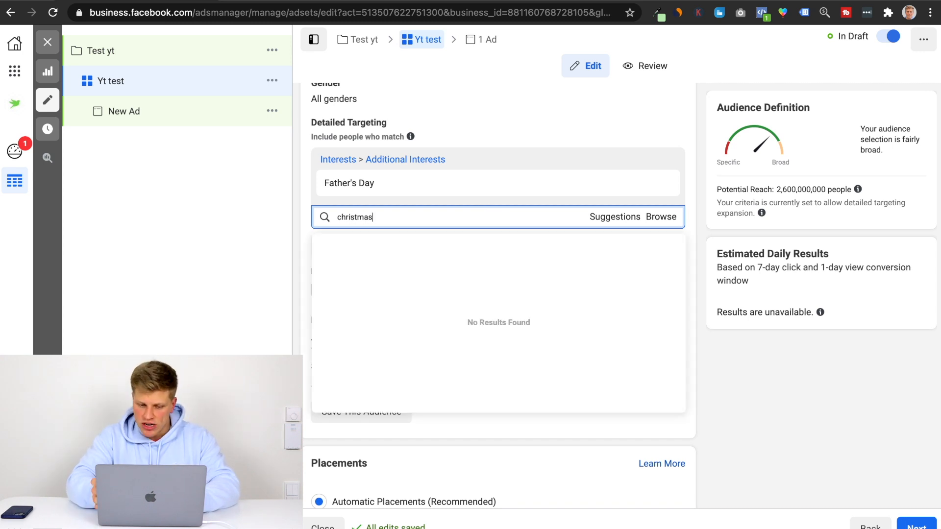
{"action": "key", "text": "BackSpace"}
{"action": "key", "text": "BackSpace"}
{"action": "key", "text": "BackSpace"}
{"action": "key", "text": "BackSpace"}
{"action": "key", "text": "BackSpace"}
{"action": "key", "text": "BackSpace"}
{"action": "key", "text": "BackSpace"}
{"action": "key", "text": "BackSpace"}
{"action": "key", "text": "BackSpace"}
{"action": "type", "text": "gift"}
{"action": "key", "text": "BackSpace"}
{"action": "key", "text": "BackSpace"}
{"action": "key", "text": "BackSpace"}
{"action": "key", "text": "BackSpace"}
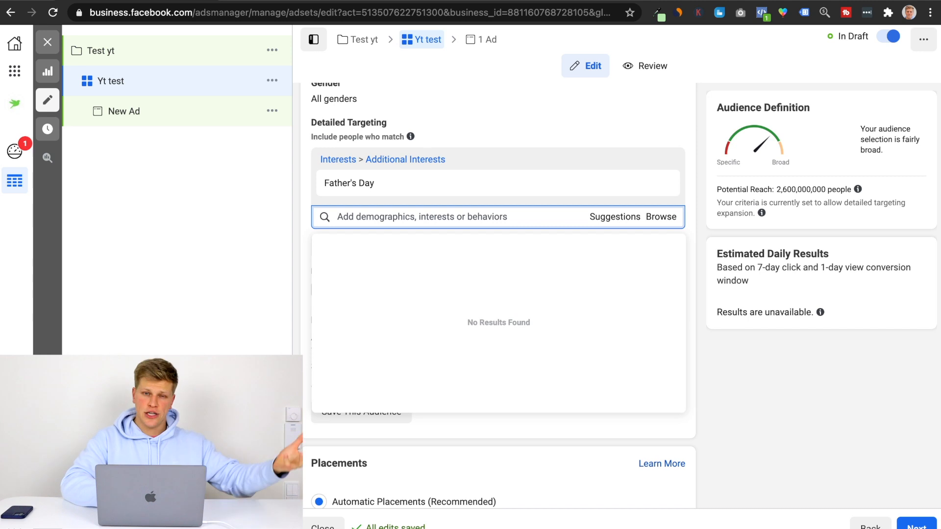
{"action": "left_click", "coordinate": [696, 148]}
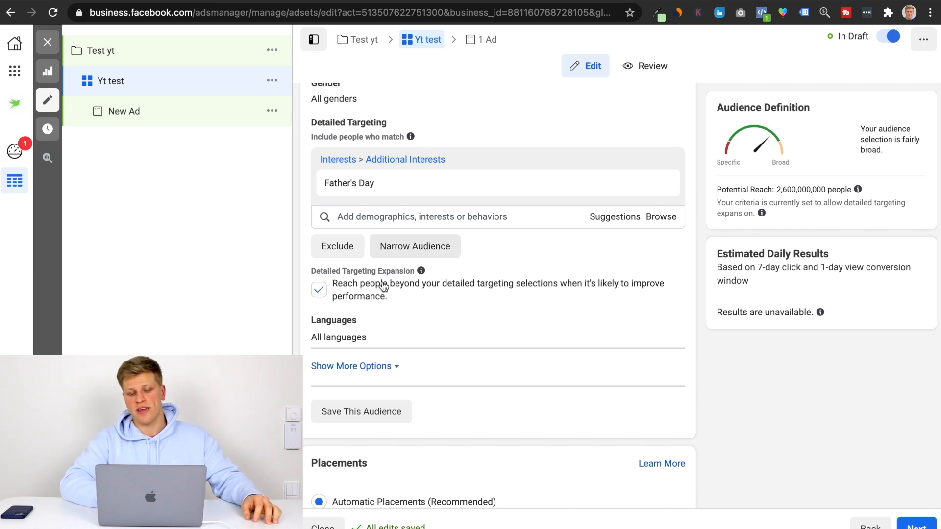
- Review the ad set's placement options and expand the additional Optimization & Delivery settings
{"action": "mouse_move", "coordinate": [417, 276]}
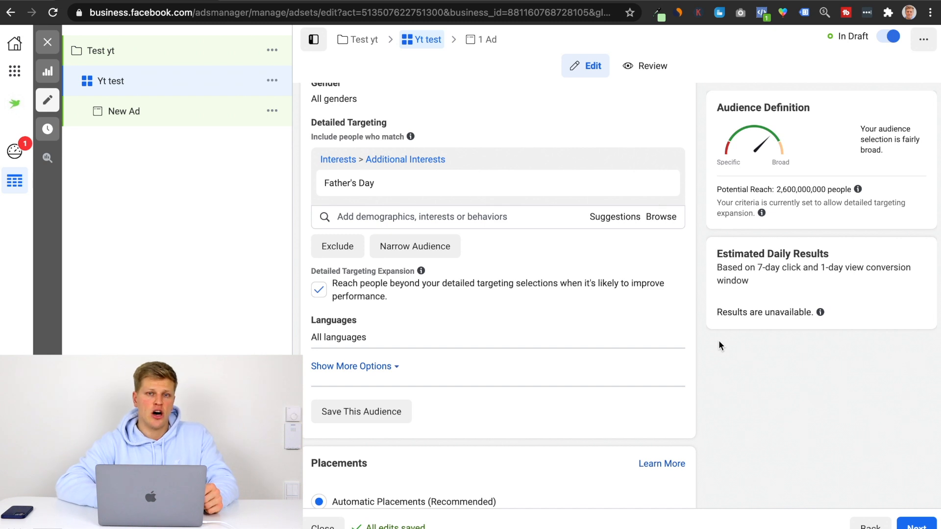
{"action": "scroll", "coordinate": [719, 341], "scroll_direction": "down", "scroll_amount": 3}
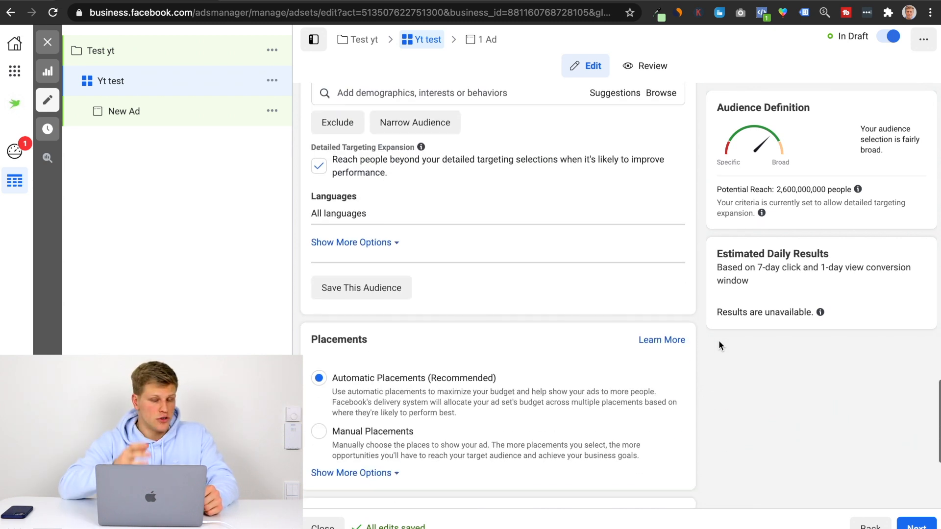
{"action": "scroll", "coordinate": [720, 344], "scroll_direction": "down", "scroll_amount": 4}
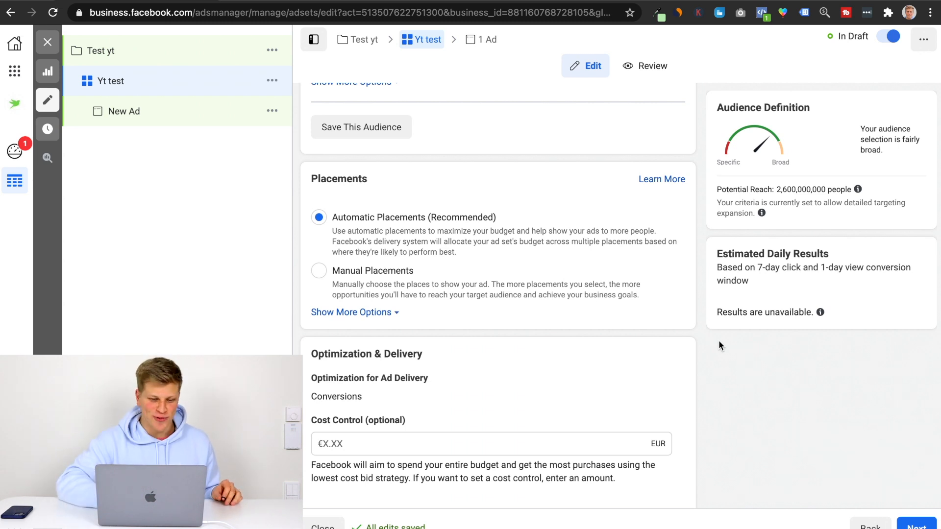
{"action": "scroll", "coordinate": [718, 345], "scroll_direction": "down", "scroll_amount": 2}
{"action": "scroll", "coordinate": [719, 345], "scroll_direction": "down", "scroll_amount": 1}
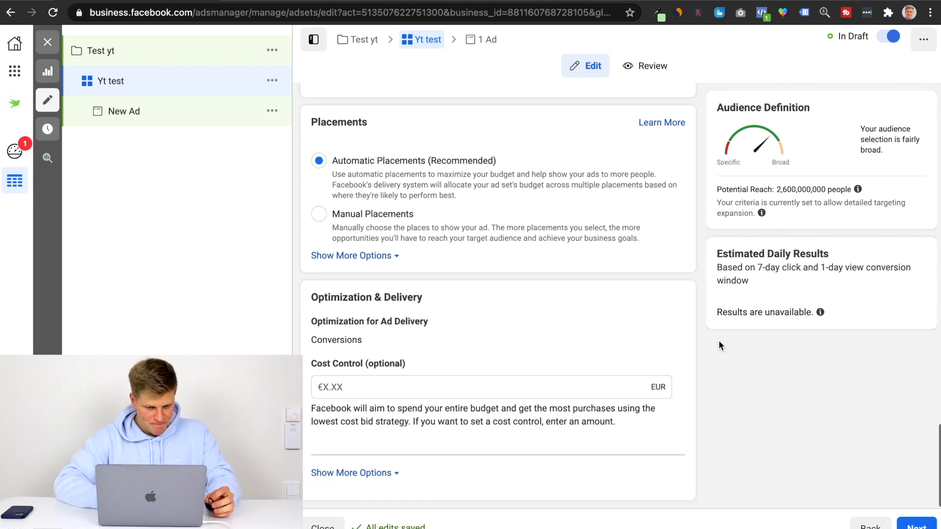
{"action": "left_click", "coordinate": [386, 472]}
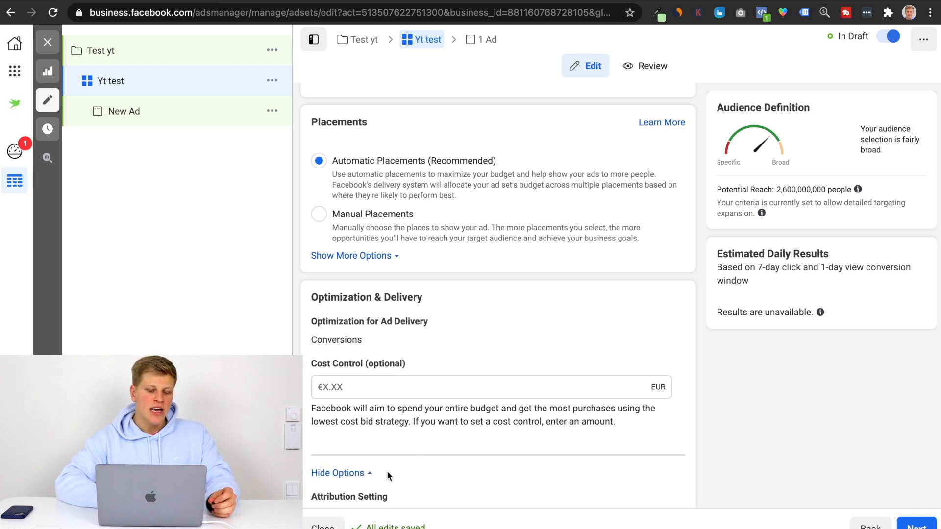
{"action": "scroll", "coordinate": [415, 406], "scroll_direction": "down", "scroll_amount": 1}
{"action": "scroll", "coordinate": [416, 405], "scroll_direction": "down", "scroll_amount": 4}
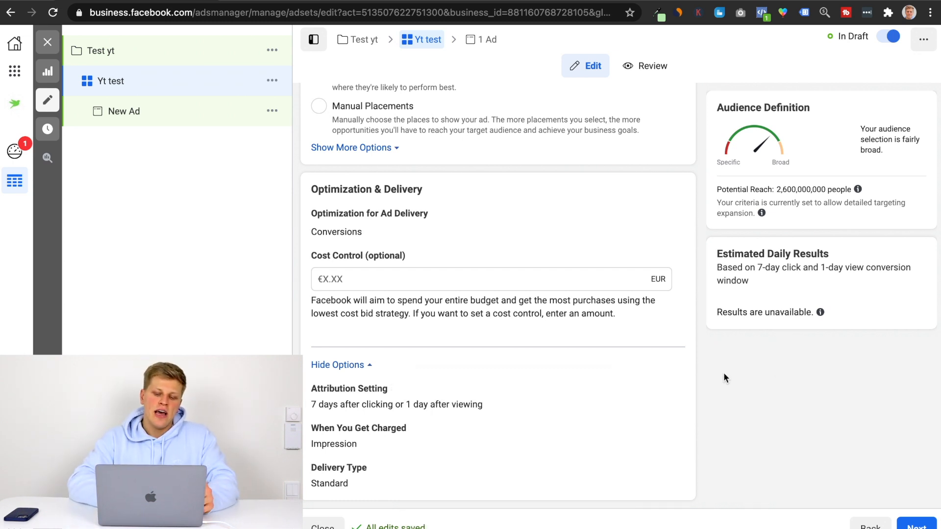
- Change the ad set's attribution setting to 7-day click
{"action": "left_click", "coordinate": [670, 394]}
{"action": "scroll", "coordinate": [541, 358], "scroll_direction": "down", "scroll_amount": 1}
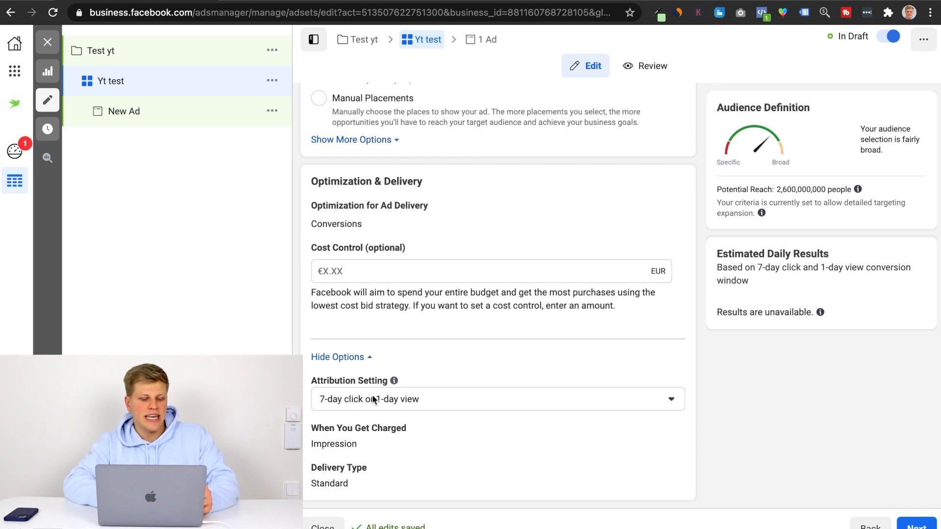
{"action": "left_click", "coordinate": [389, 402]}
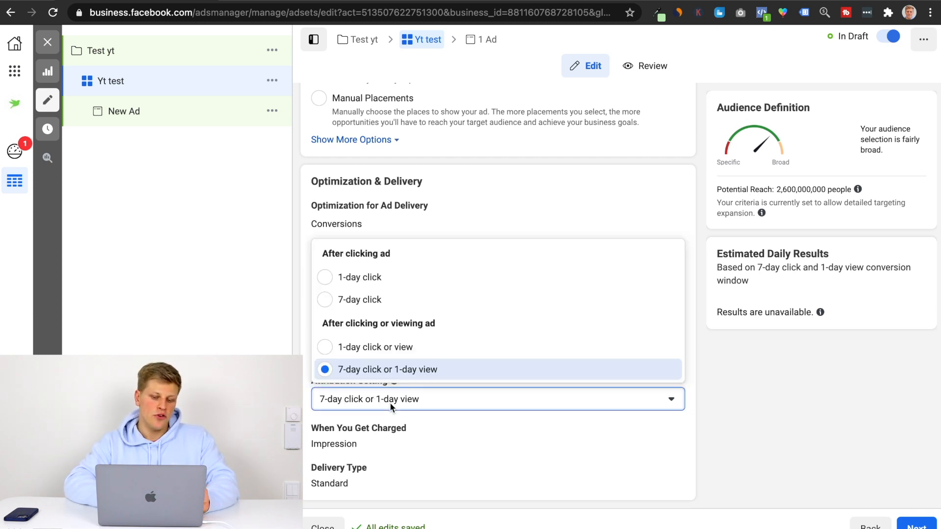
{"action": "left_click", "coordinate": [431, 301]}
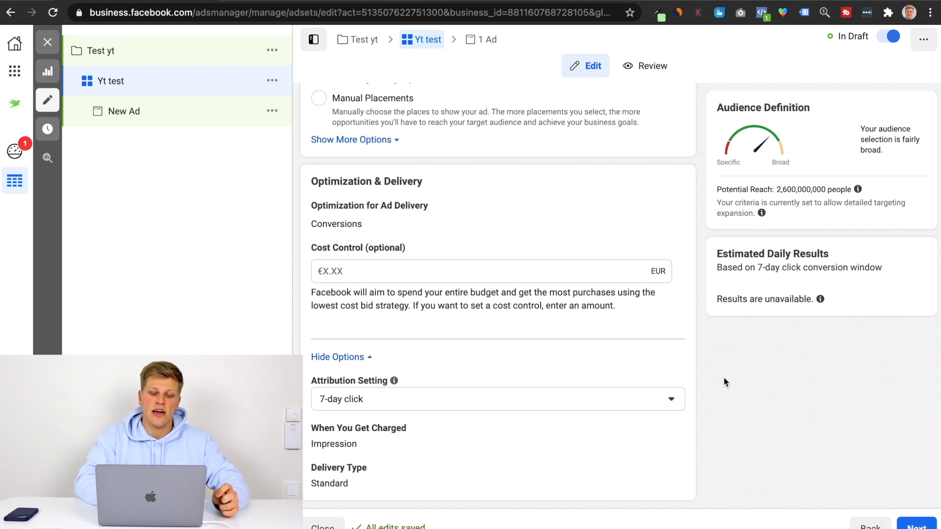
- Close the ad set editor without publishing the drafts and read the iOS 14 notice in the Resource Center
{"action": "left_click", "coordinate": [47, 42]}
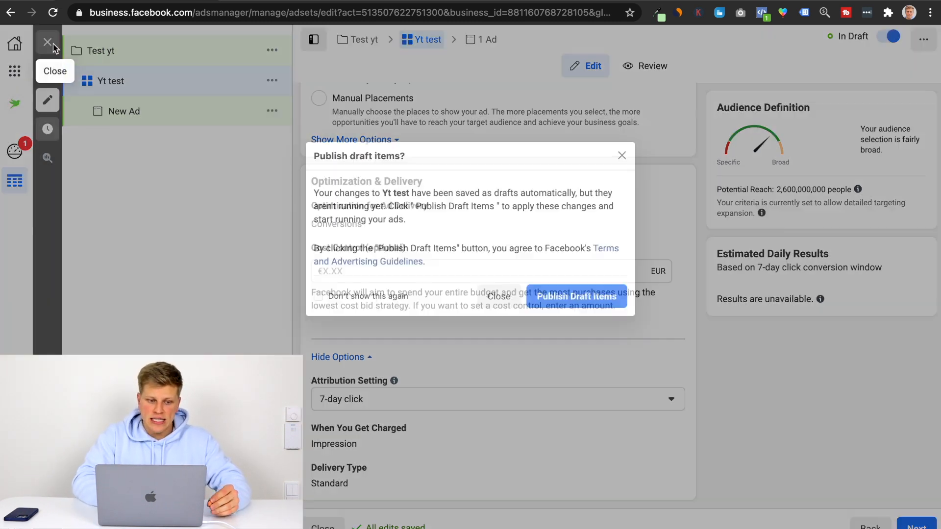
{"action": "left_click", "coordinate": [498, 296]}
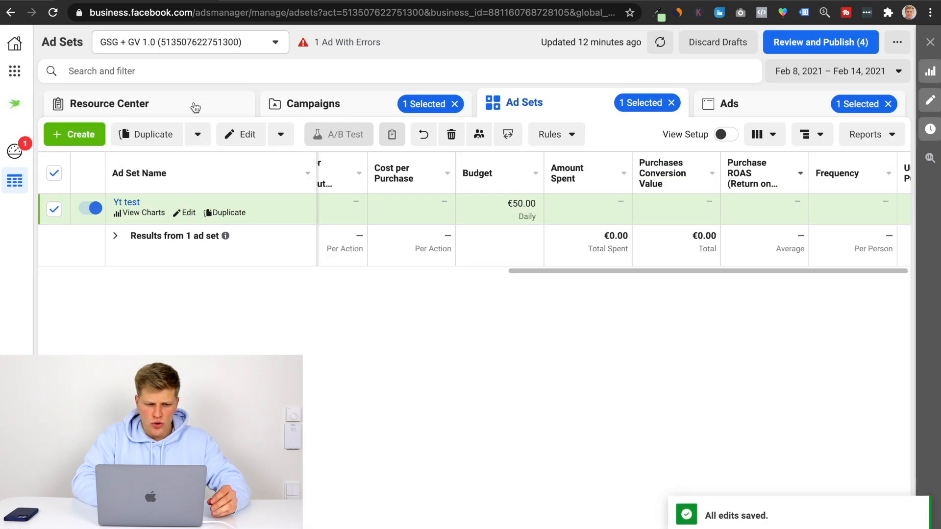
{"action": "left_click", "coordinate": [195, 106]}
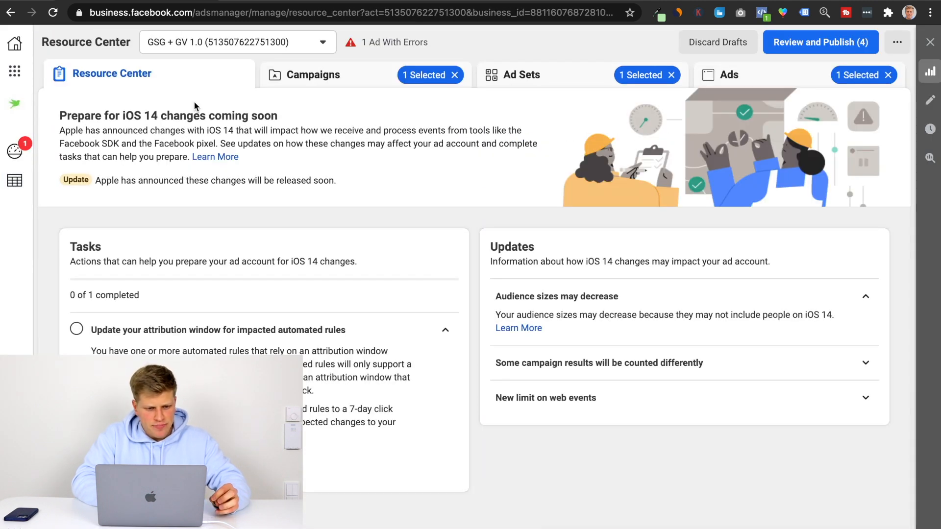
{"action": "left_click_drag", "start_coordinate": [84, 117], "coordinate": [210, 116]}
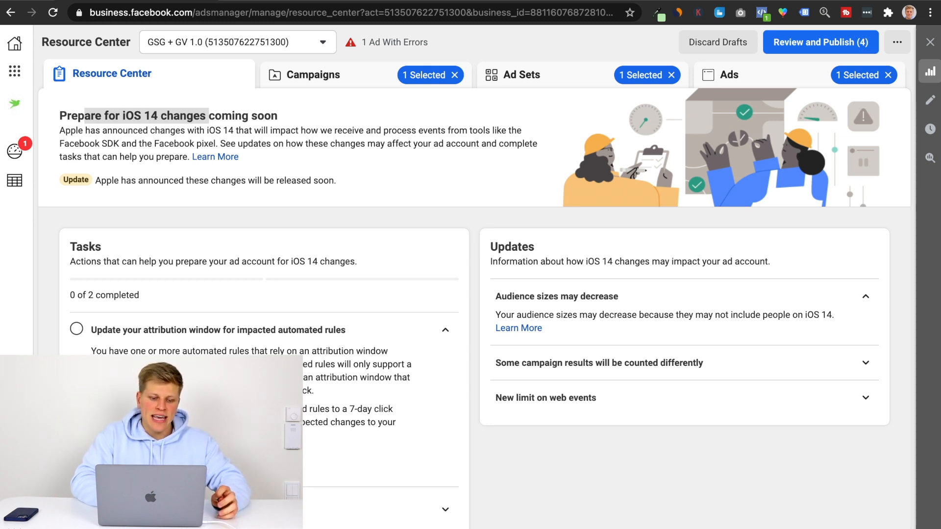
{"action": "left_click", "coordinate": [274, 363]}
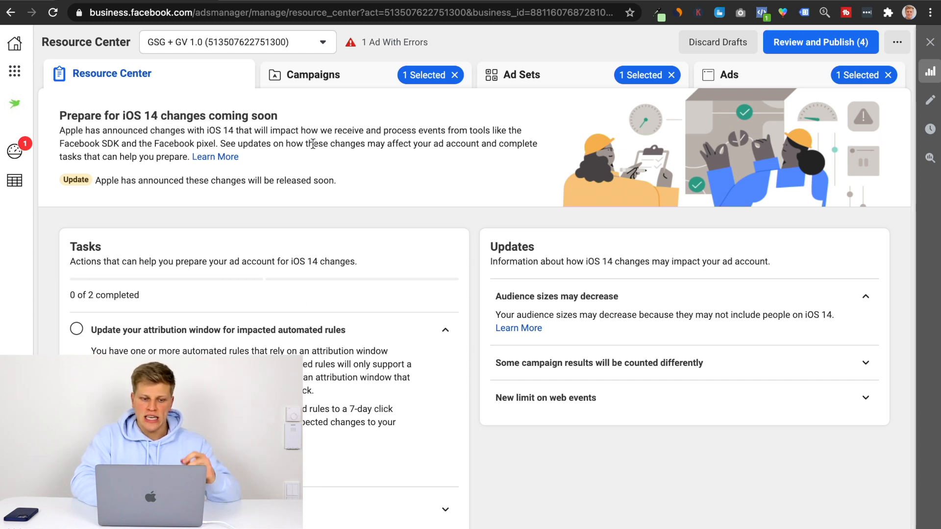
- Reopen the selected Test yt campaign for editing and return to the Yt test ad set's Optimization & Delivery settings
{"action": "left_click", "coordinate": [315, 78]}
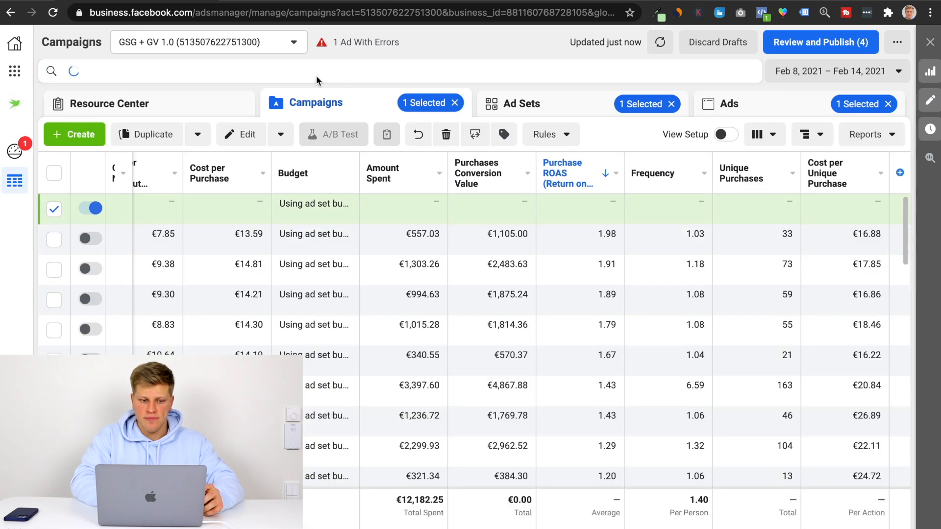
{"action": "scroll", "coordinate": [189, 209], "scroll_direction": "left", "scroll_amount": 10}
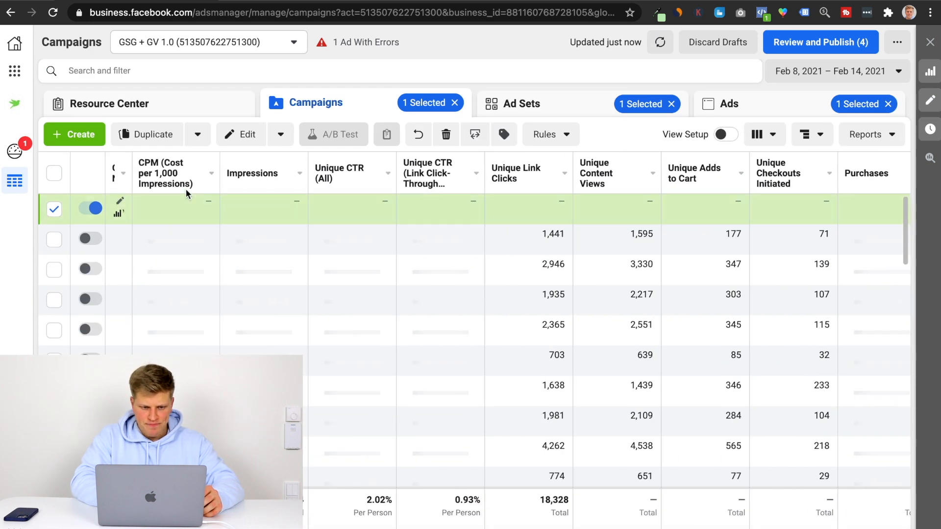
{"action": "left_click", "coordinate": [230, 141]}
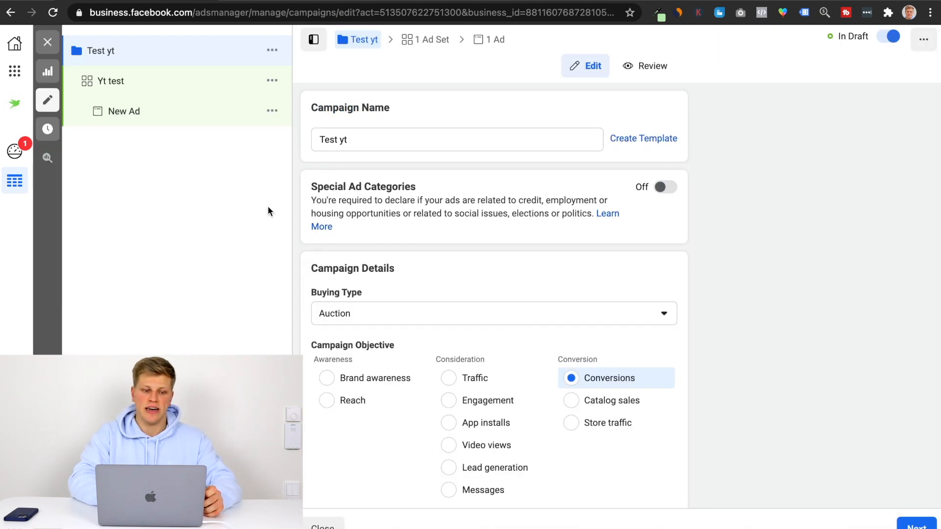
{"action": "left_click", "coordinate": [161, 79]}
{"action": "scroll", "coordinate": [457, 268], "scroll_direction": "down", "scroll_amount": 10}
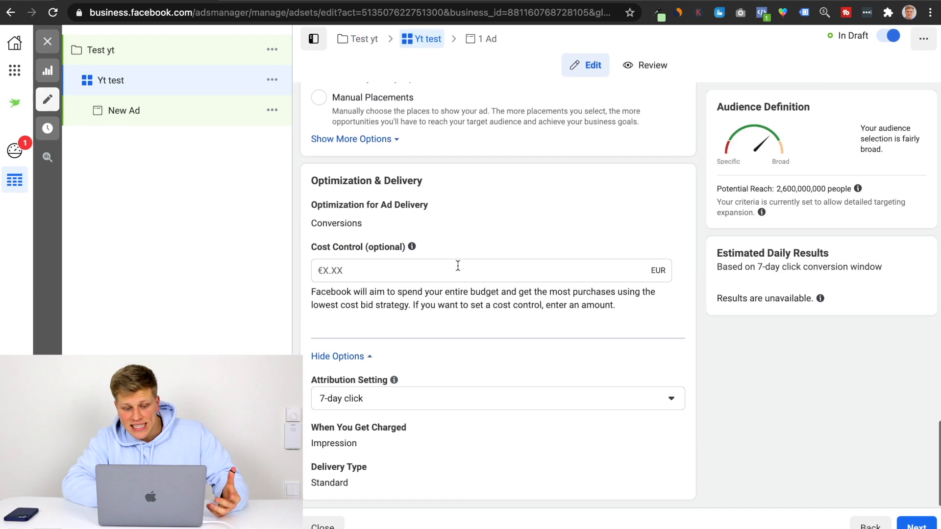